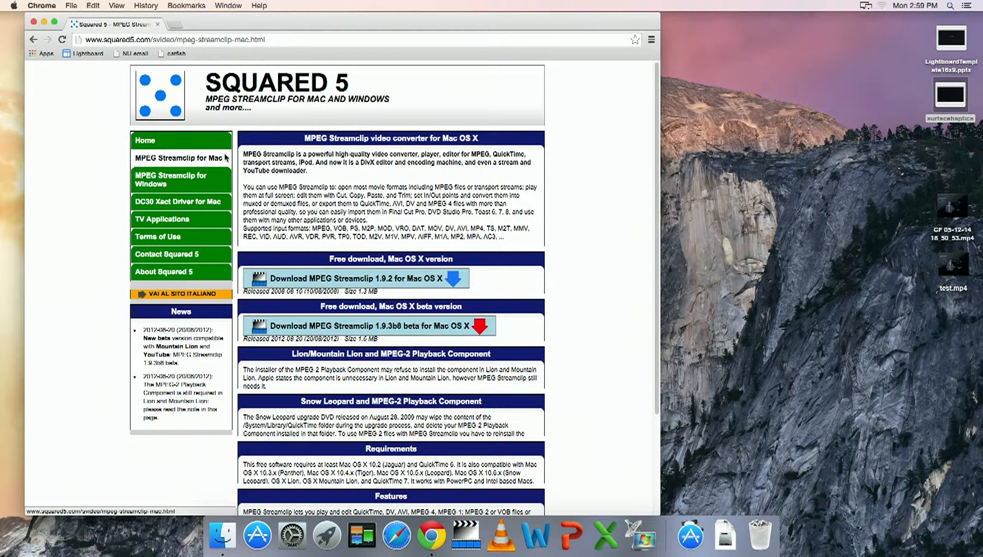
Look over the MPEG Streamclip for Windows download page, then hide the browser.
left_click(222, 176)
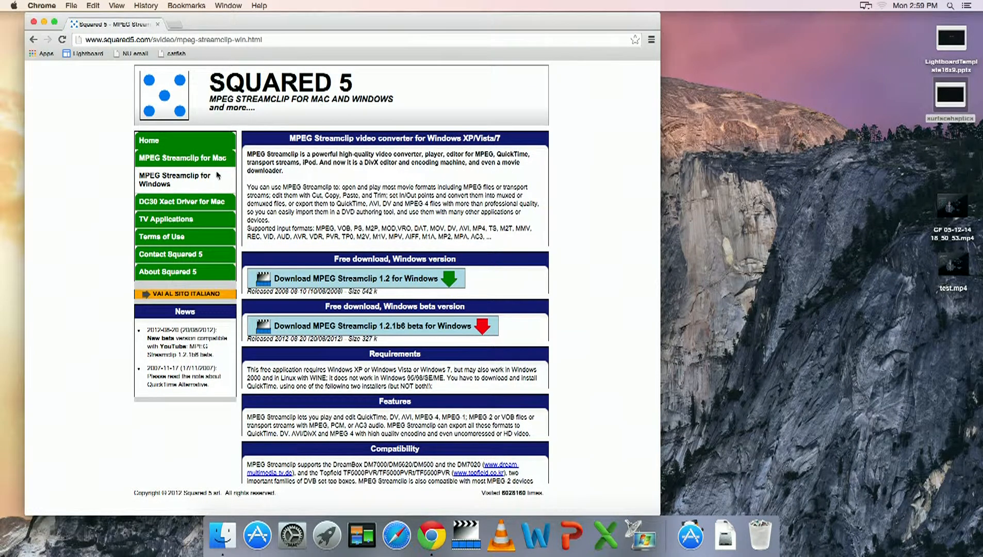
mouse_move(325, 263)
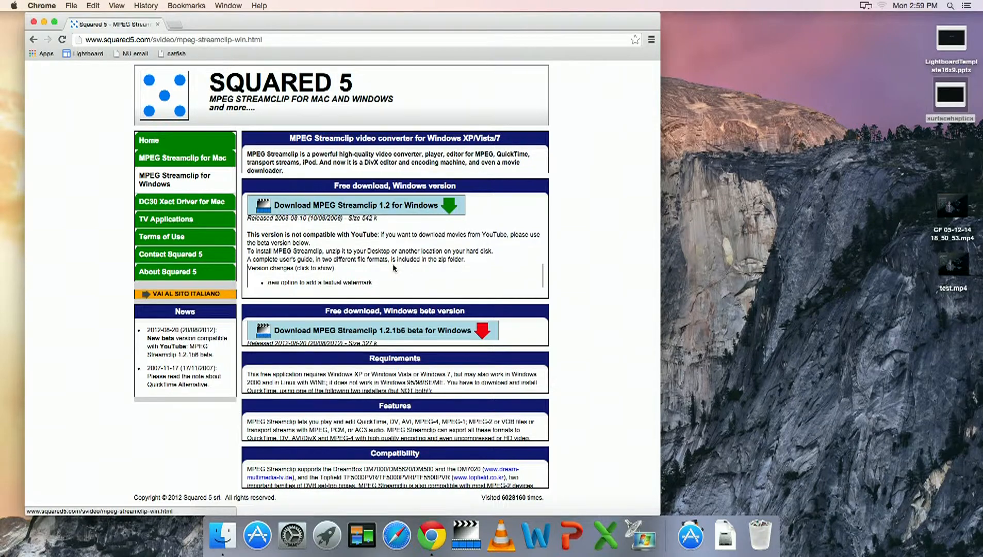
key("super+h")
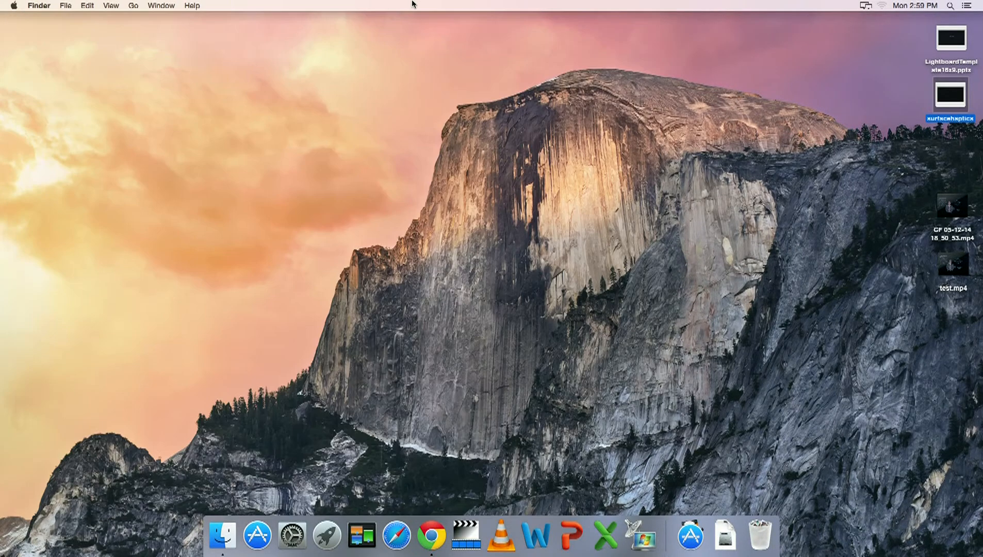
Open the video CF 05-12-14 18_50_53.mp4 in MPEG Streamclip and start playing it.
mouse_move(960, 214)
double_click(960, 214)
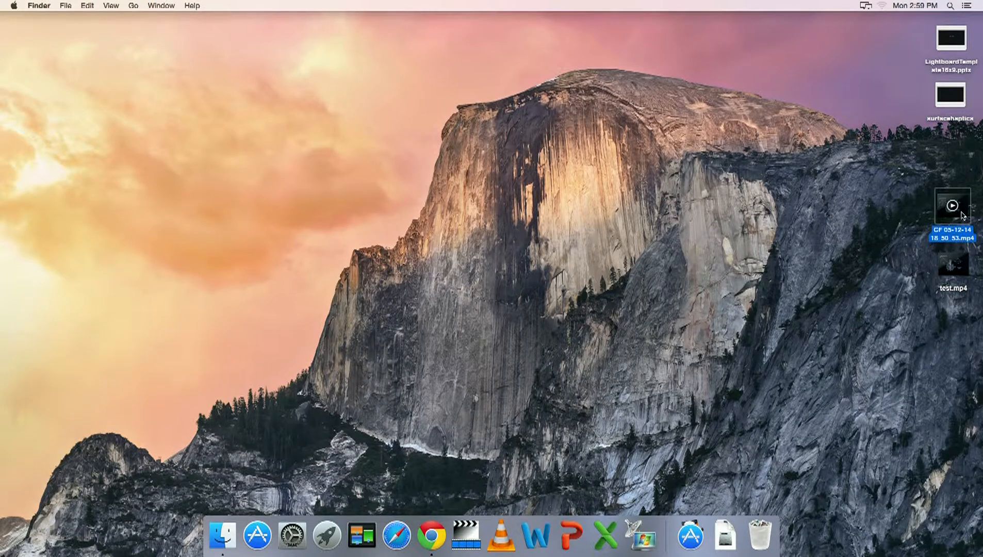
left_click_drag(581, 68, 470, 36)
left_click_drag(567, 332, 754, 470)
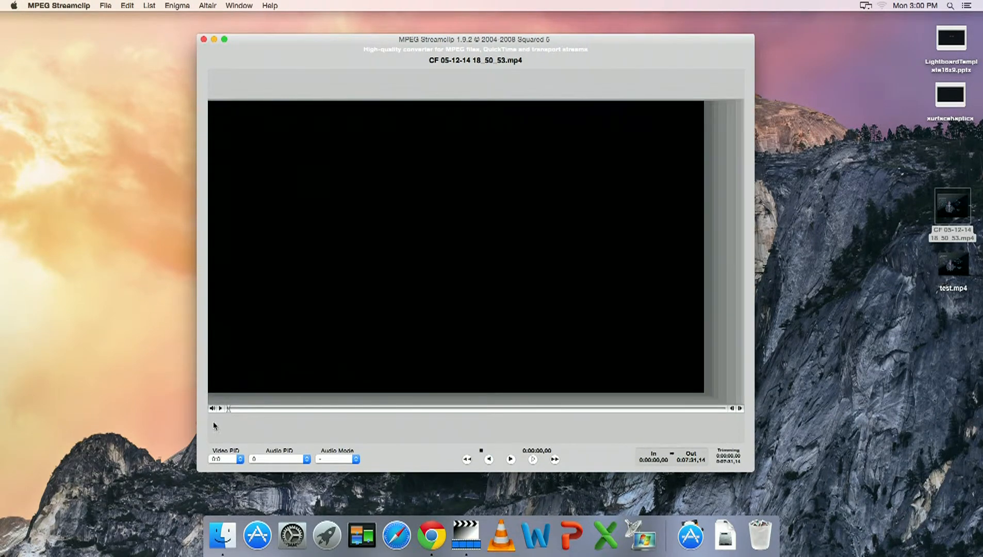
left_click(221, 408)
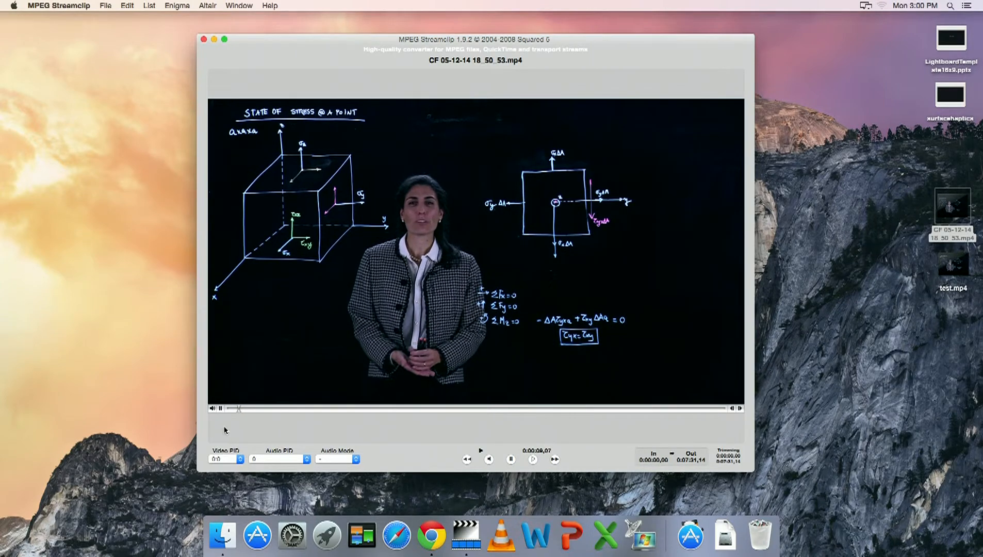
Jump to the end of the clip and browse the List and Edit menus.
left_click(717, 408)
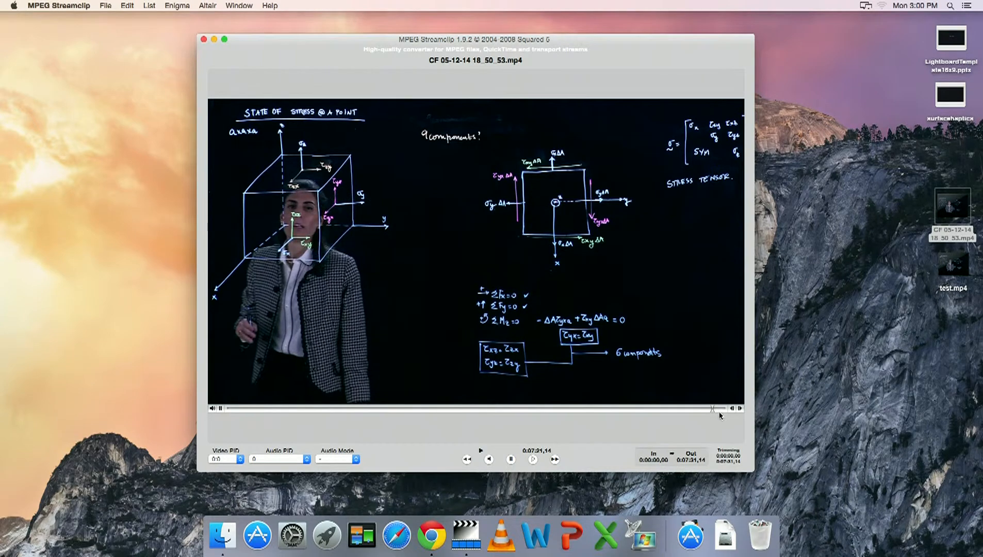
left_click(720, 412)
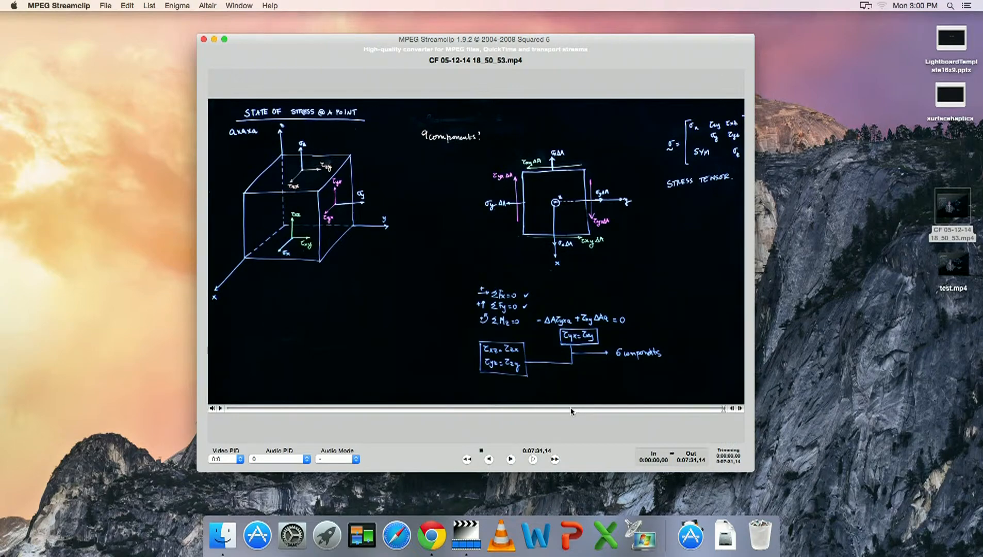
left_click(148, 6)
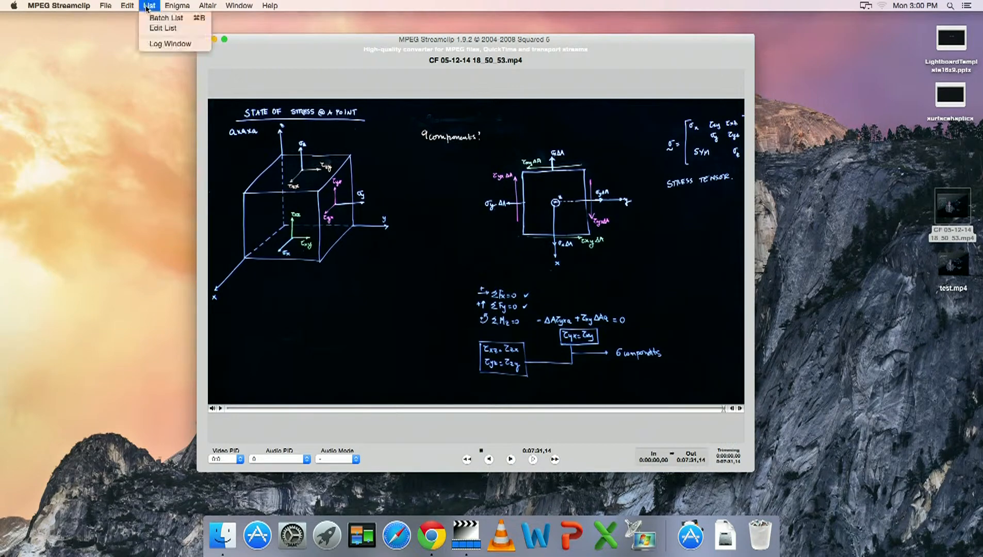
mouse_move(137, 8)
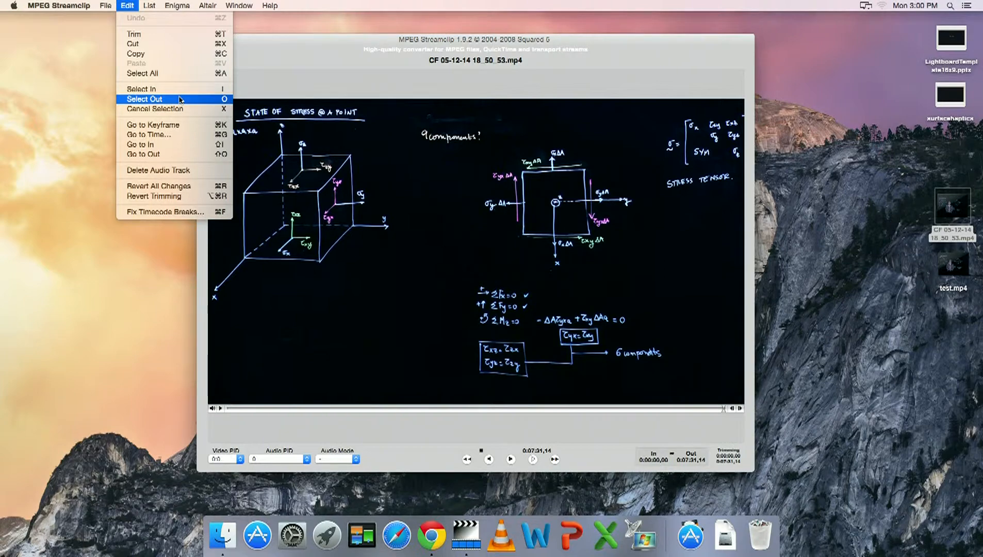
left_click(372, 48)
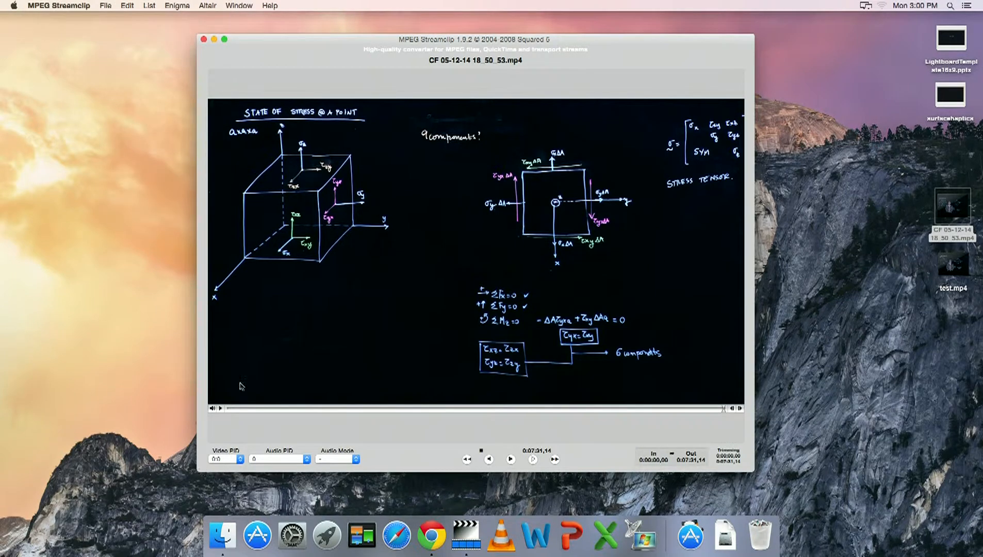
Go back near the start of the clip and mark the In point at 0:00:08,18.
left_click(233, 409)
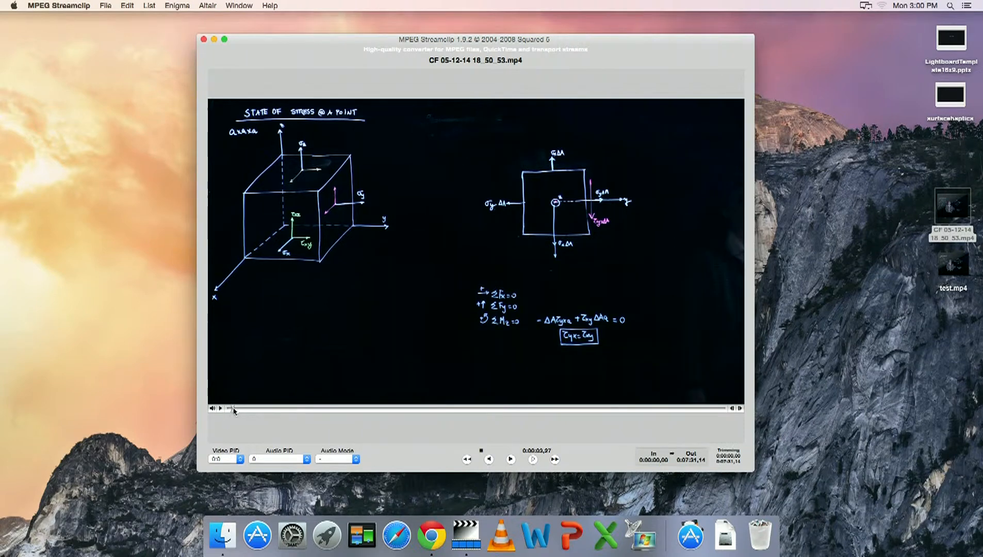
left_click(221, 408)
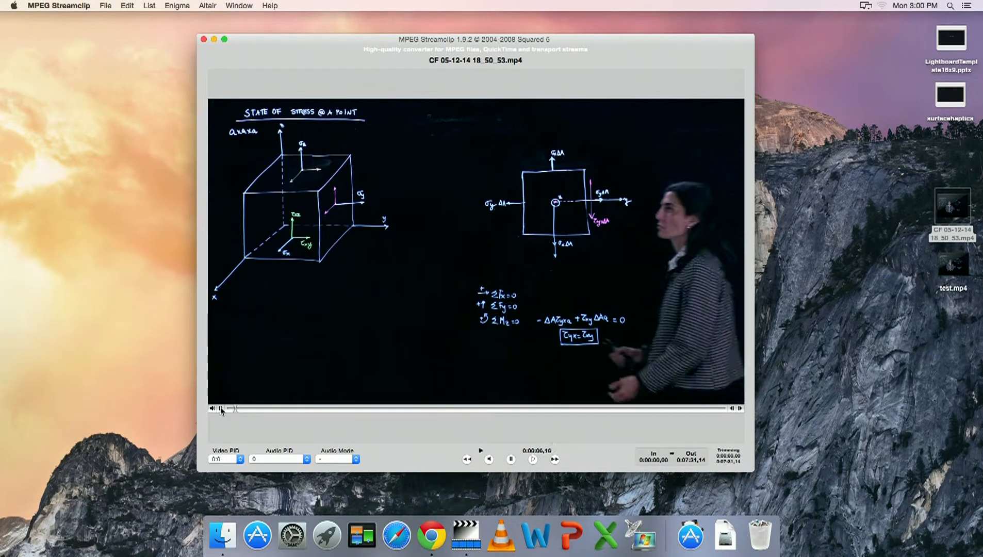
left_click(221, 409)
key("i")
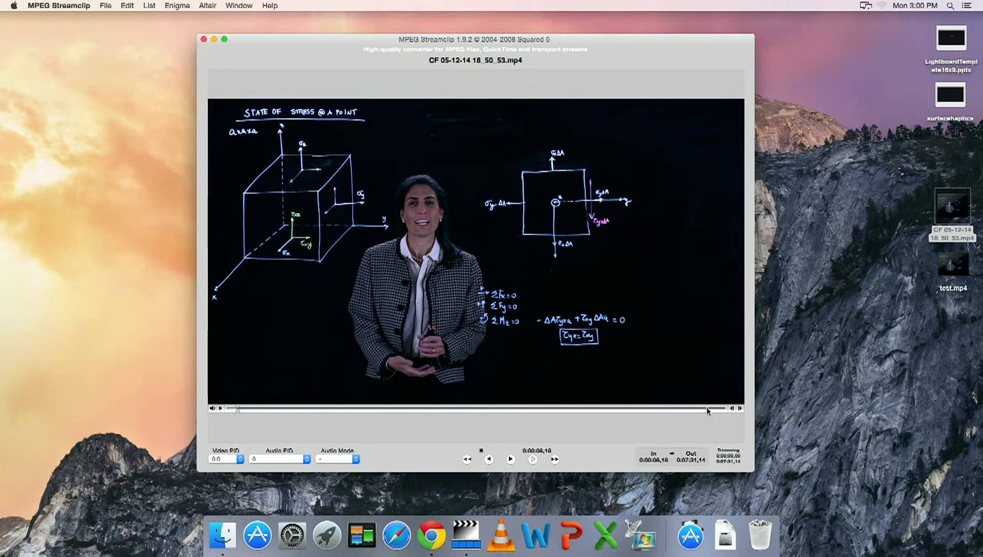
Move near the end of the clip and mark the Out point at 0:07:16,10.
left_click(705, 407)
left_click_drag(712, 408, 713, 407)
key("space")
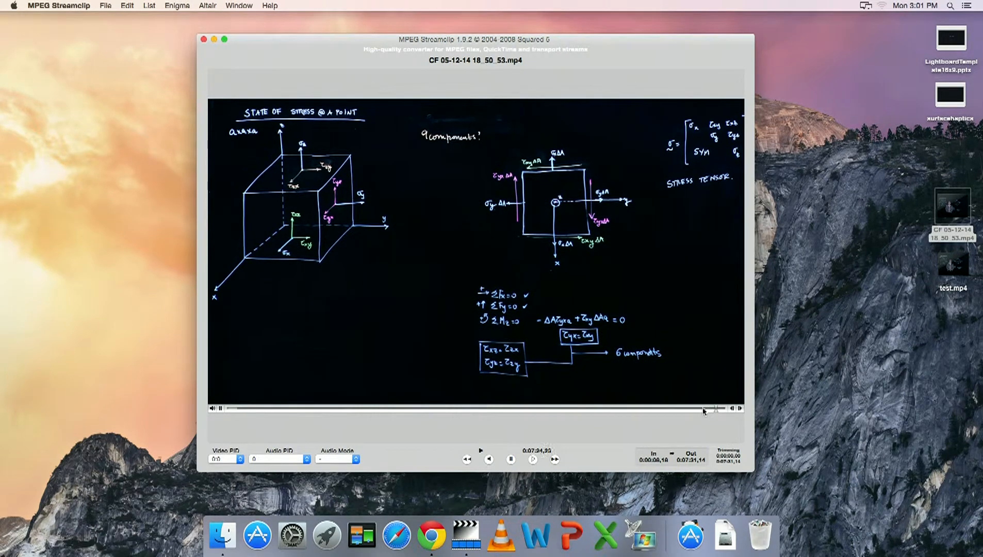
left_click(703, 408)
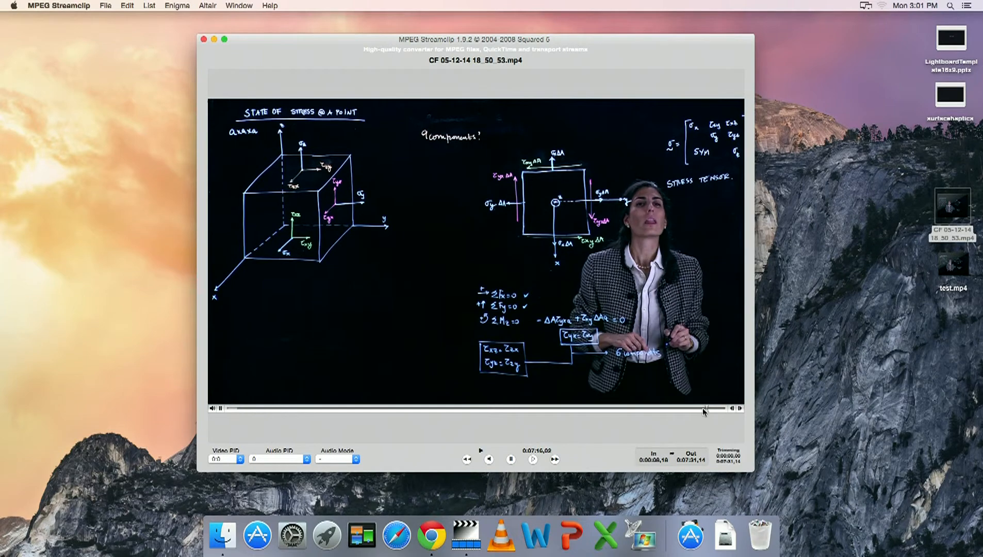
key("space")
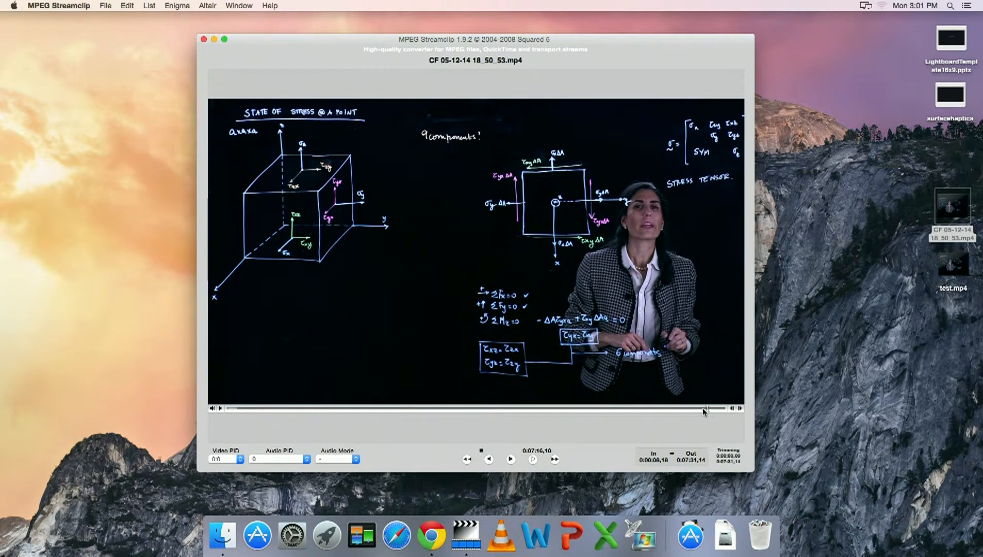
key("o")
Trim the clip to the marked In–Out range.
left_click(128, 6)
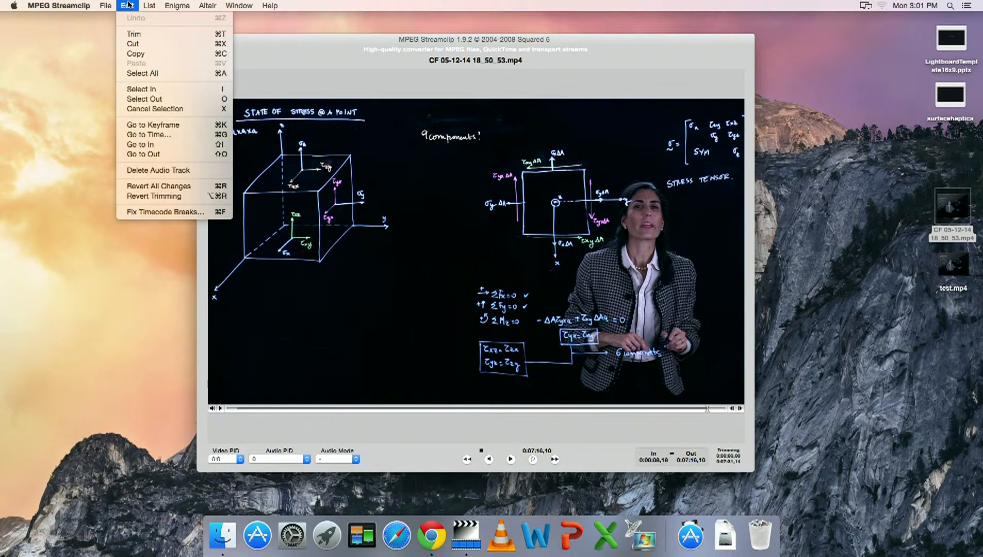
left_click(153, 35)
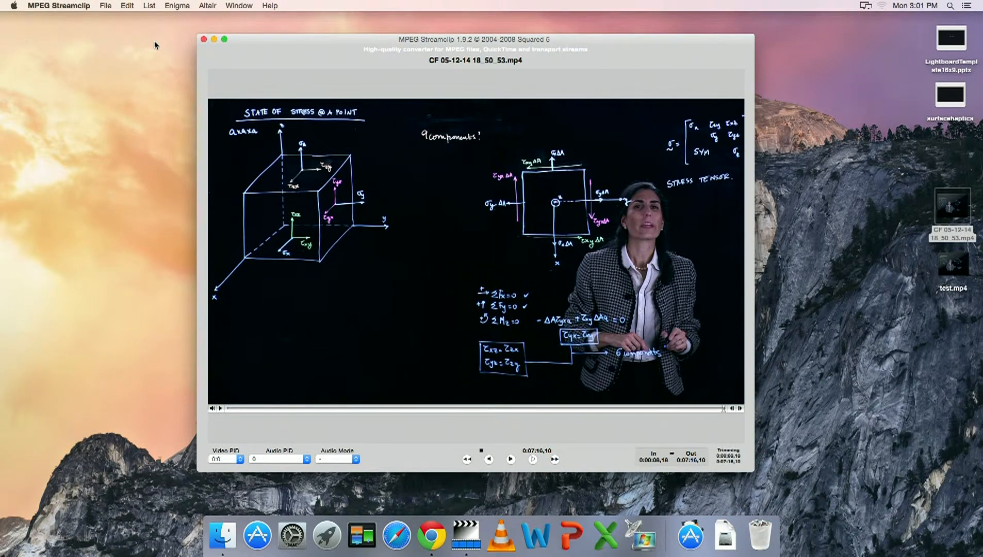
Preview the trimmed clip and set a new Out point at 0:00:11,08 for a short test segment.
left_click(221, 408)
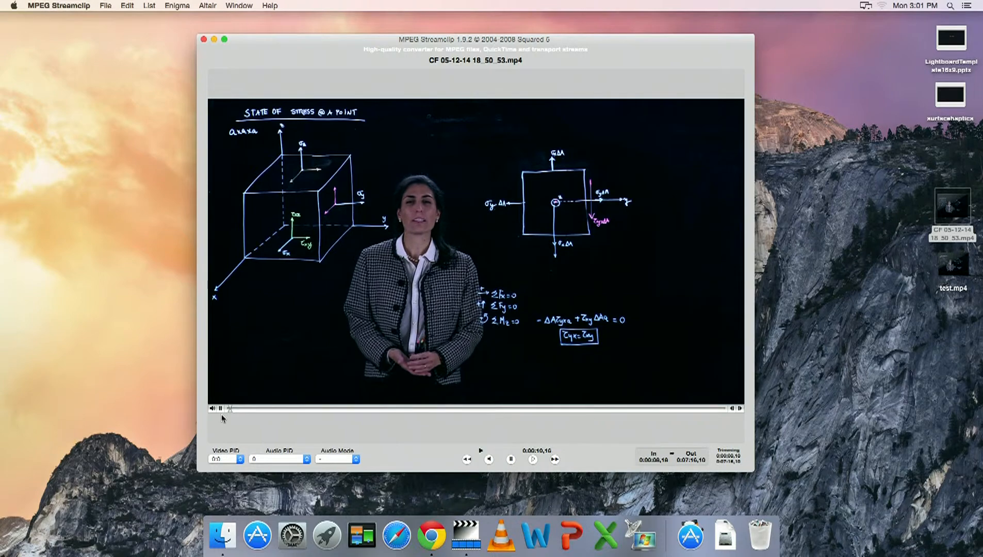
left_click(720, 408)
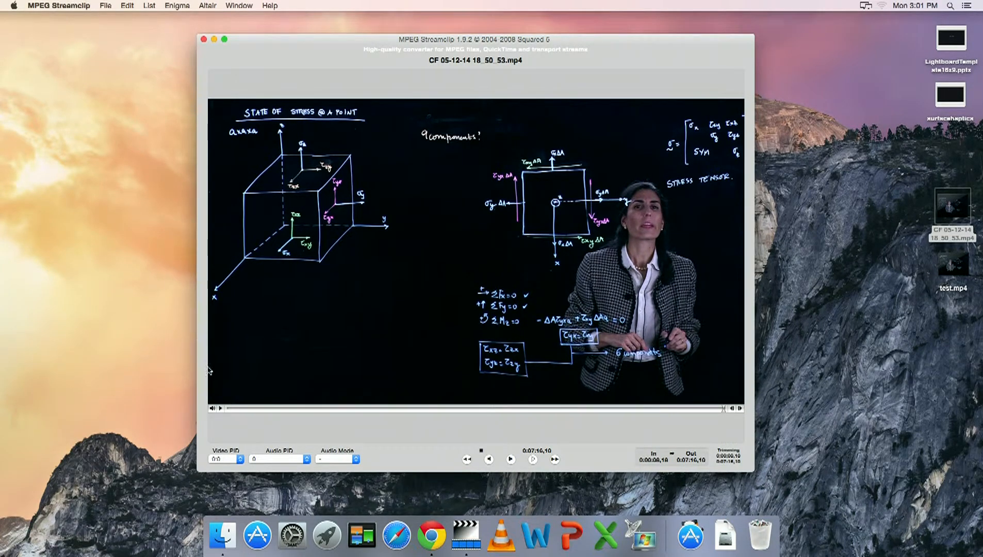
left_click(230, 409)
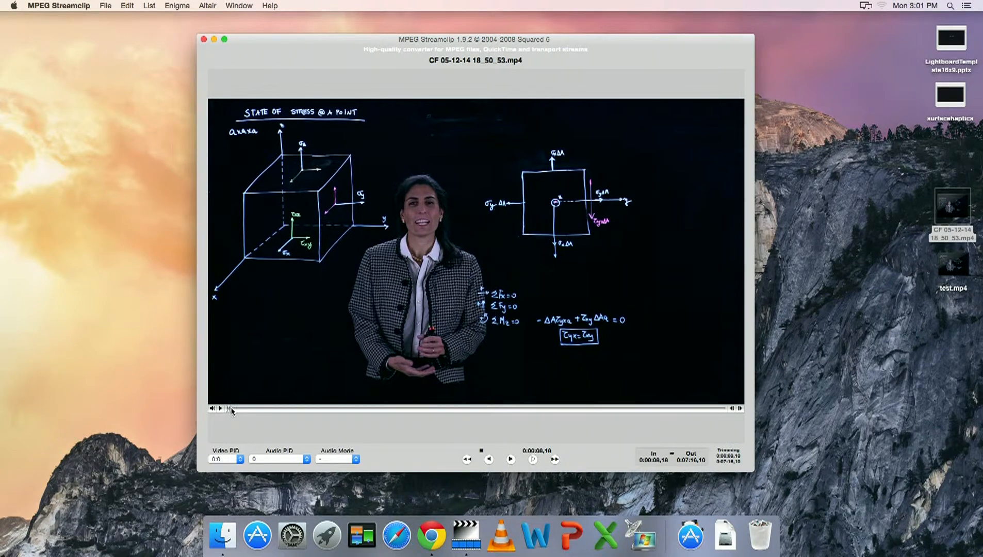
left_click(232, 409)
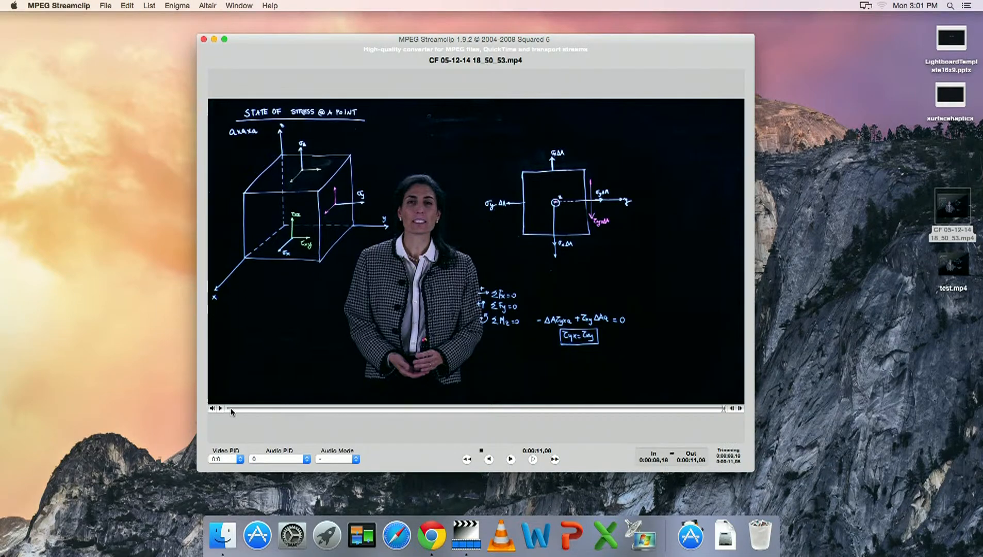
left_click(227, 410)
key("space")
Export the clip to MPEG-4 with H.264 compression, raising the quality, and make the MP4.
left_click(114, 4)
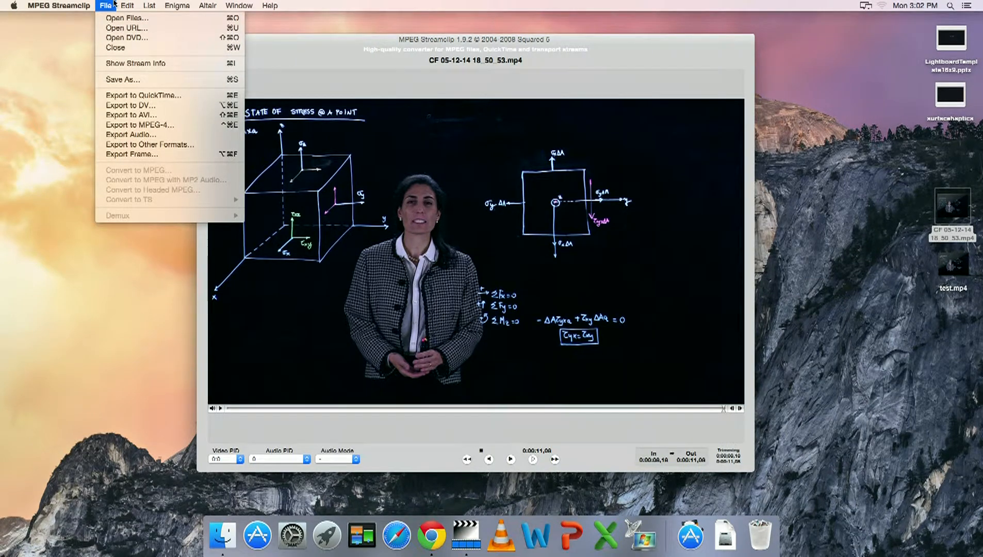
left_click(151, 125)
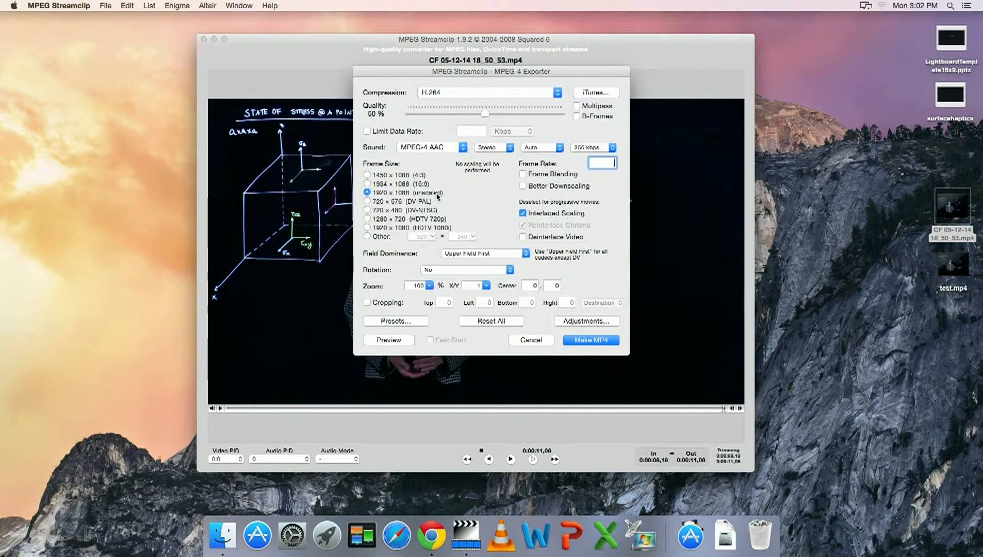
left_click(524, 213)
left_click_drag(485, 112, 532, 116)
left_click(577, 340)
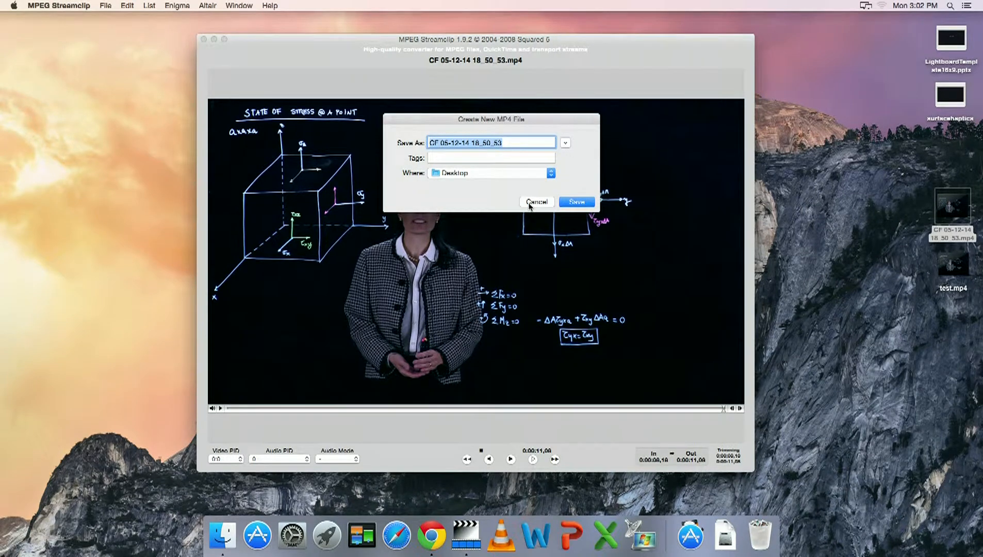
Save the MP4 file as test2 on the Desktop.
type("test2")
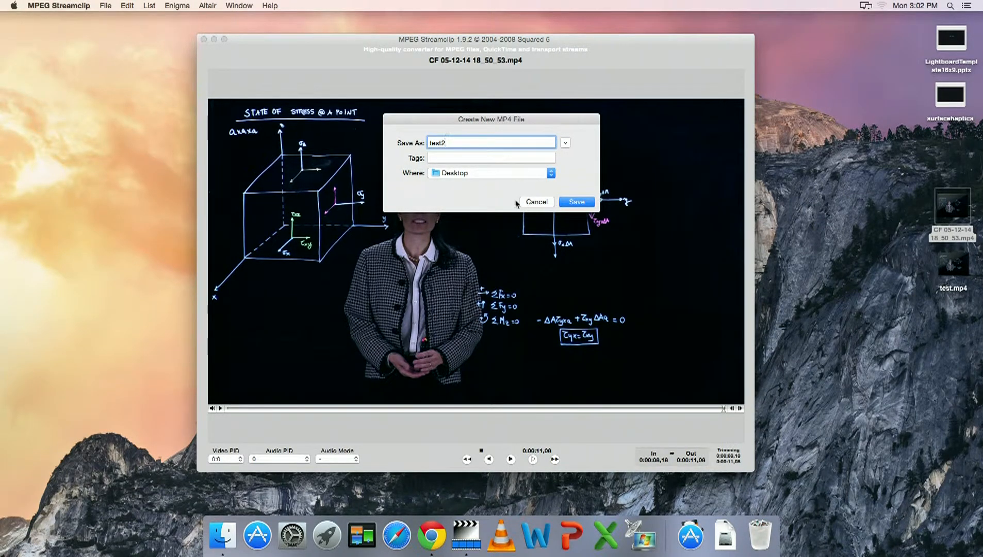
left_click(528, 175)
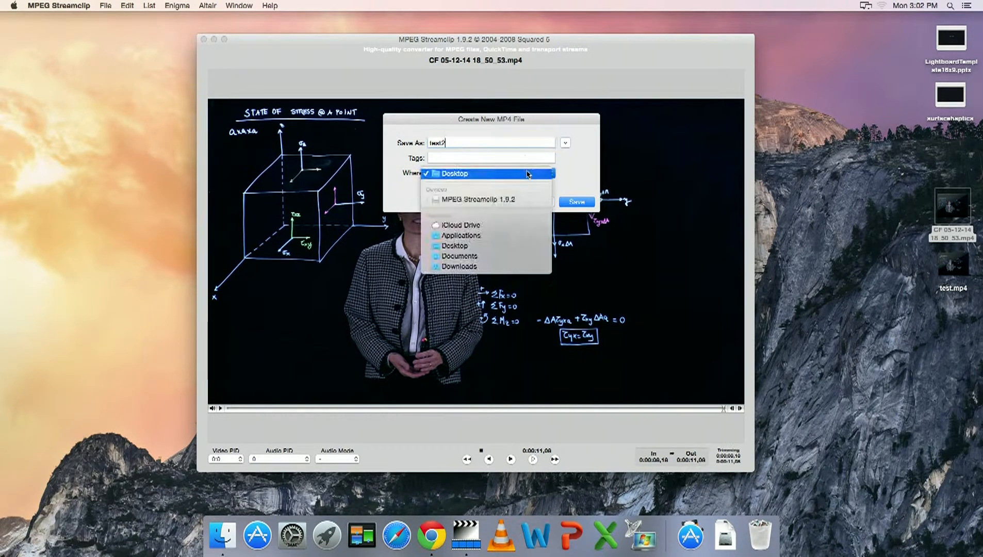
left_click(513, 246)
left_click(575, 202)
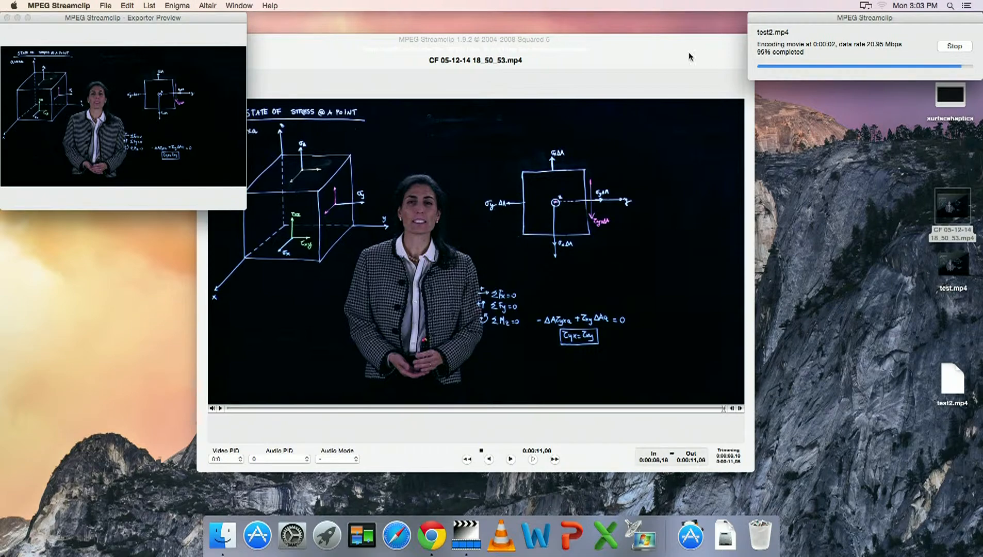
left_click(111, 6)
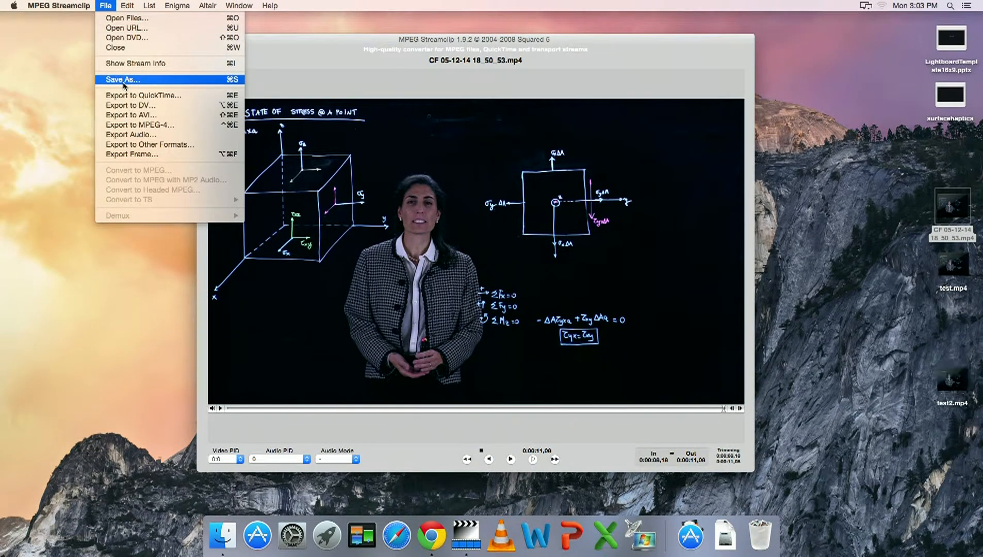
left_click(454, 42)
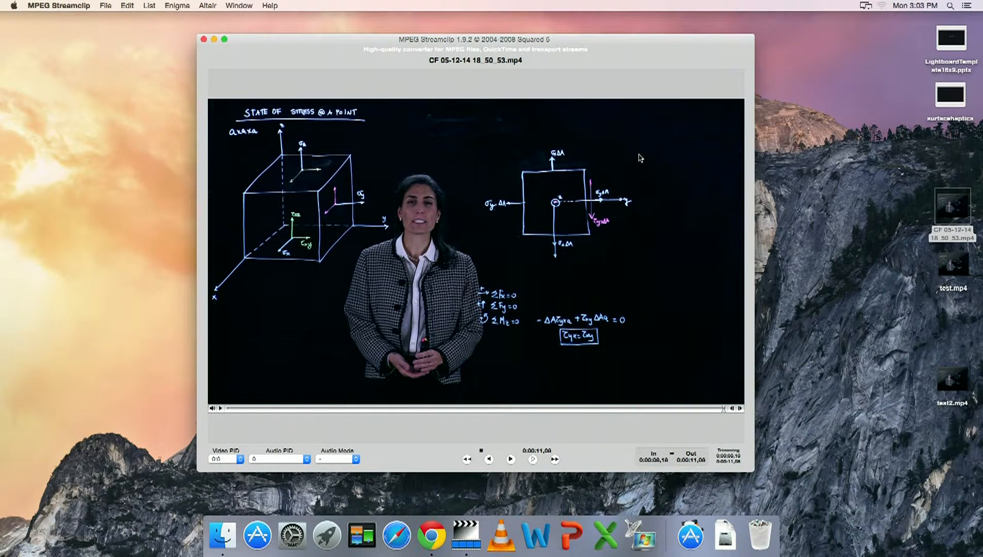
Open test2.mp4 from the desktop in VLC to check it, then close the VLC window.
mouse_move(954, 382)
right_click(956, 386)
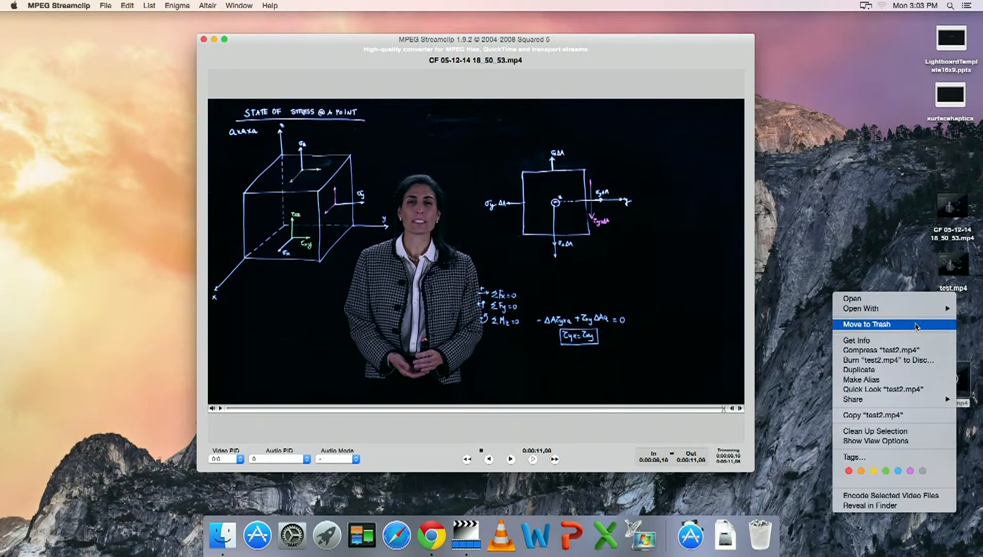
mouse_move(914, 313)
left_click(772, 336)
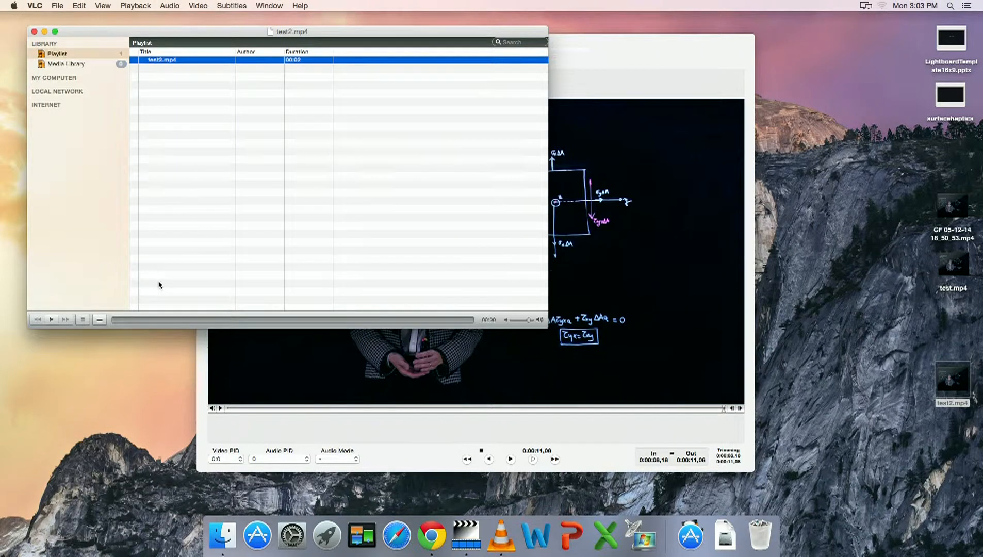
left_click(34, 32)
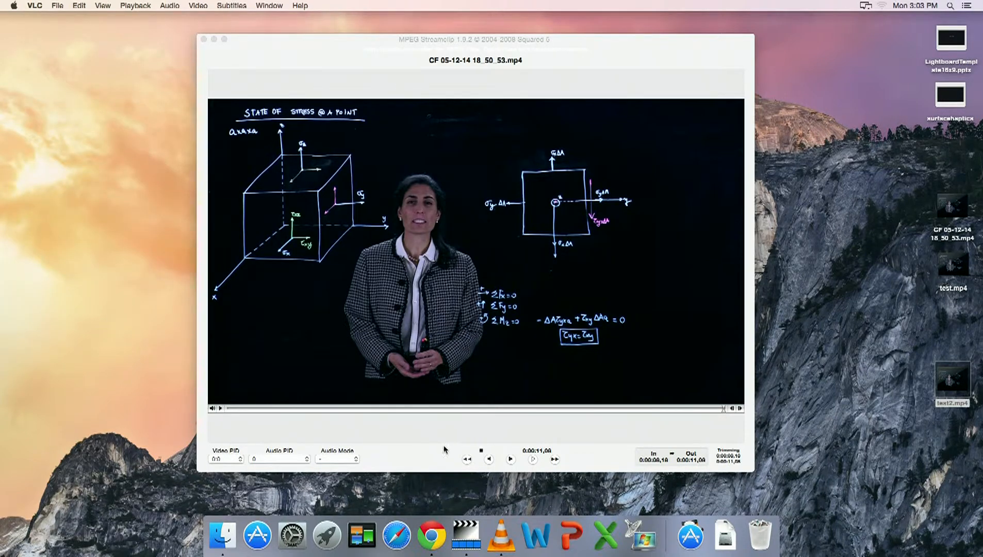